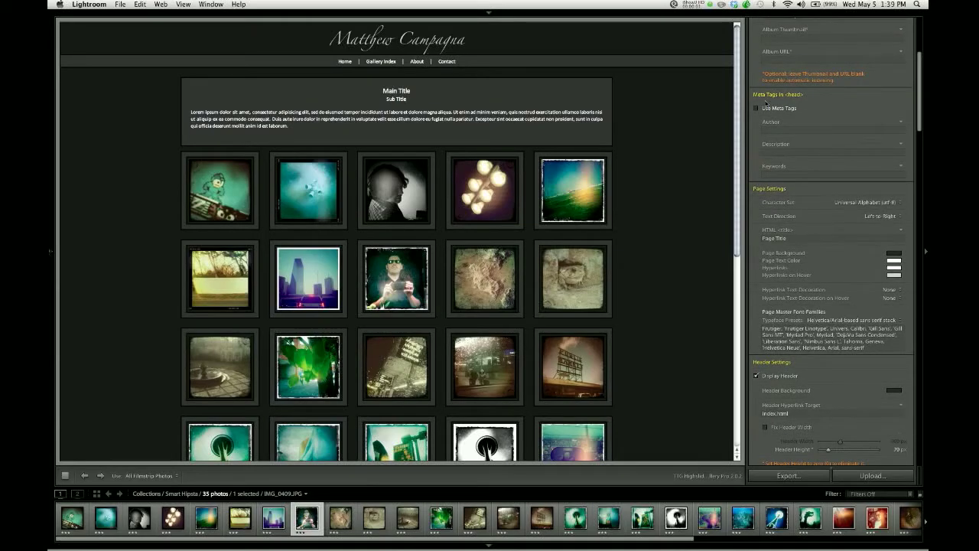
scroll(797, 101, down, 2)
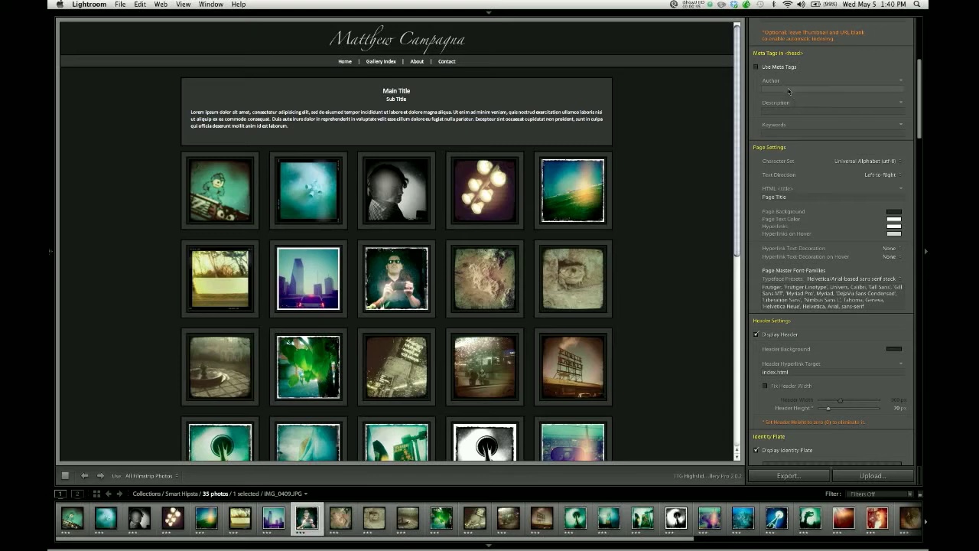
Step: Enable Use Meta Tags and enter 'Matthew Campagnana' as the Author
click(757, 68)
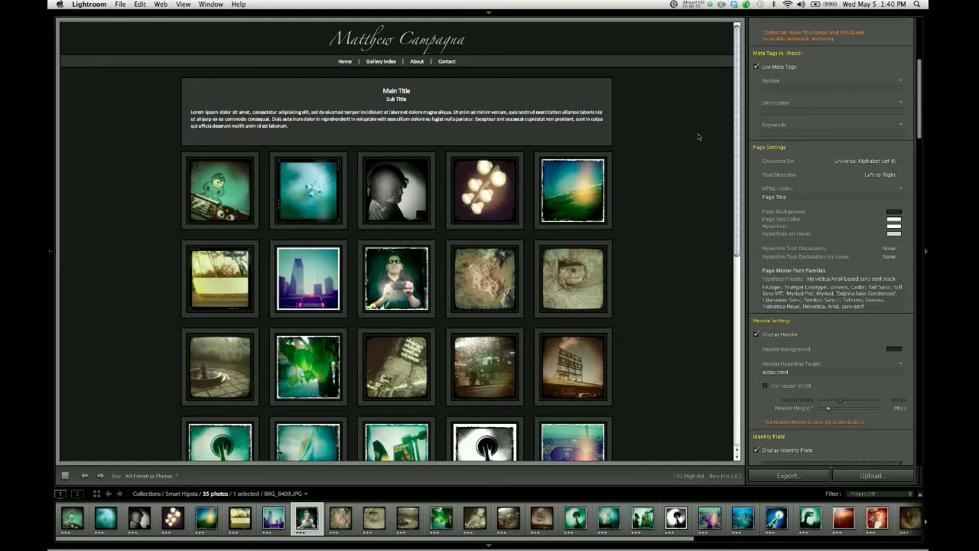
click(798, 89)
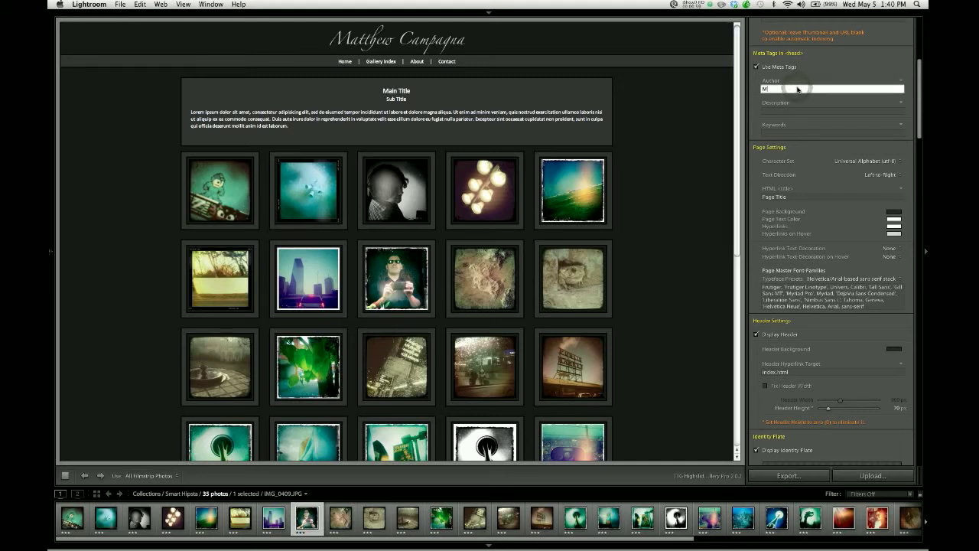
text(Matthew Campagnana)
key(Tab)
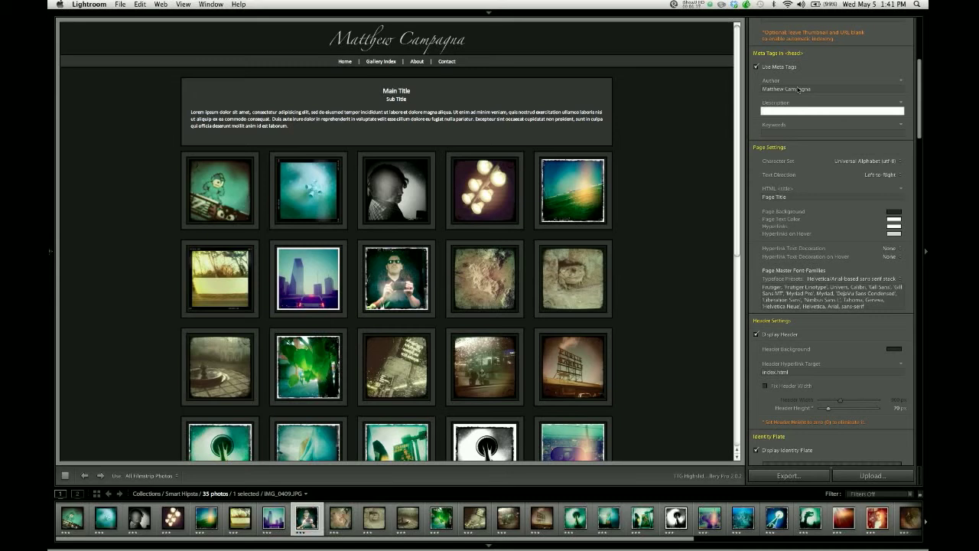
Step: Set the Description to iPhone 3G images around Dallas and Seattle, WA using Hipstamatic
text(Images ta)
text(ken with my iP)
text(hone 3g)
key(BackSpace)
text(G arou)
text(d Dallas and)
key(BackSpace)
key(BackSpace)
text(X and )
text(Seattle, WA)
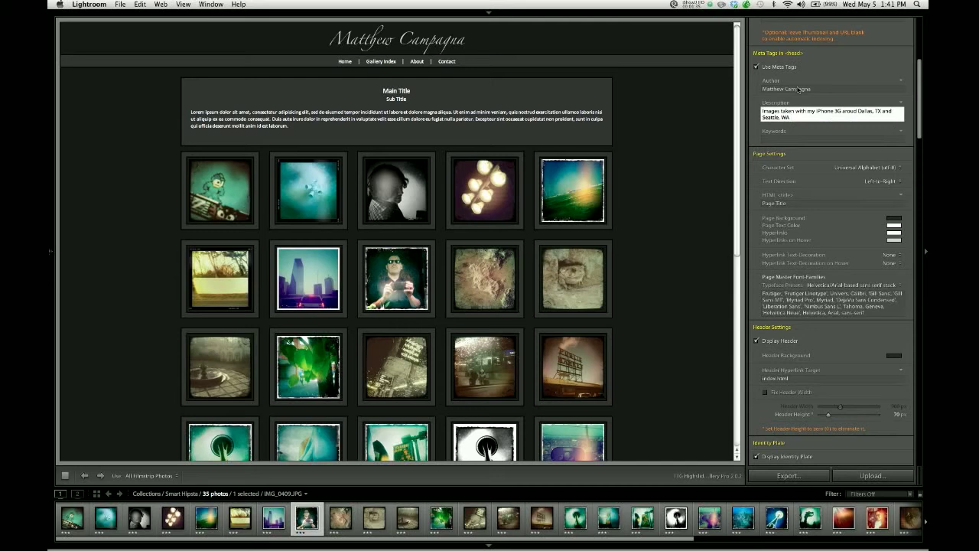
text( using the Hipsta)
text(matic applic)
text(ation.)
key(Return)
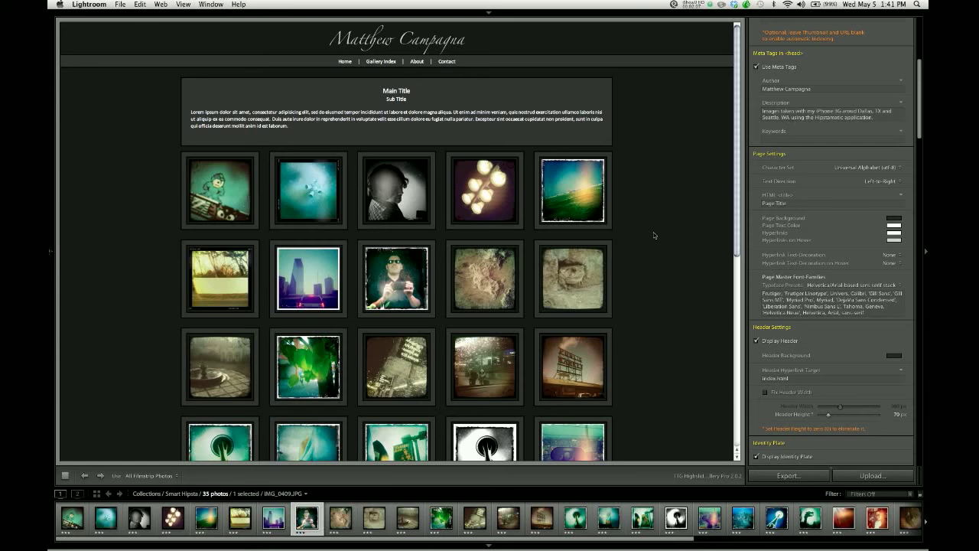
scroll(654, 231, down, 2)
scroll(653, 232, down, 3)
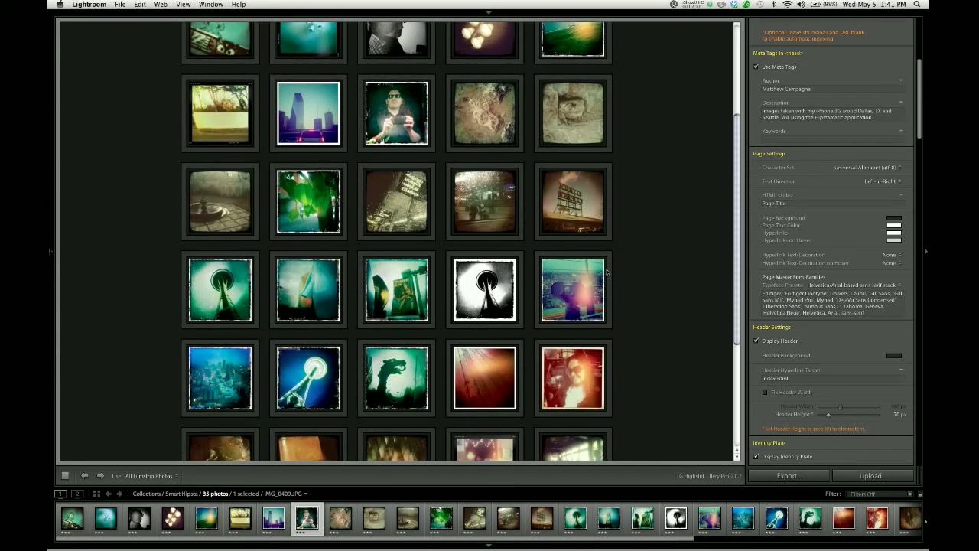
click(489, 287)
click(489, 287)
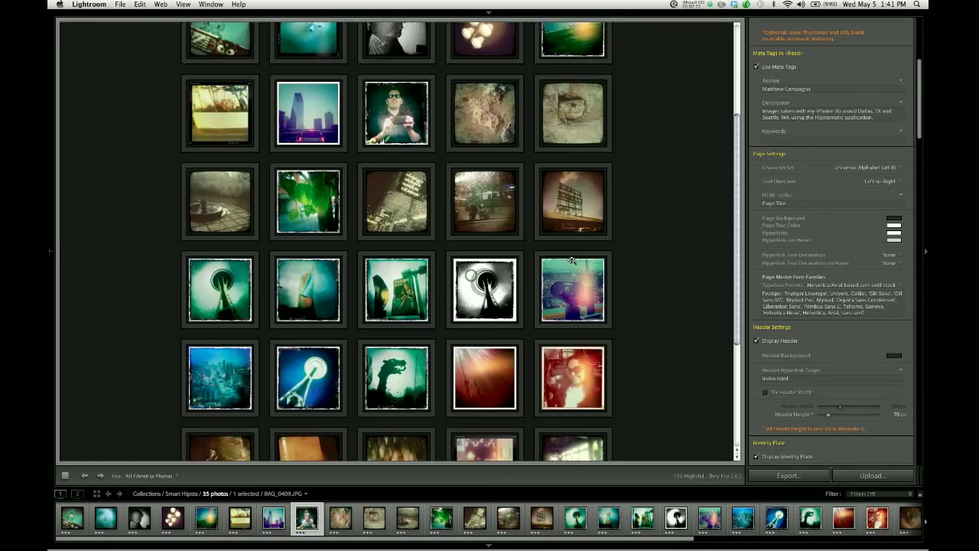
scroll(643, 225, up, 5)
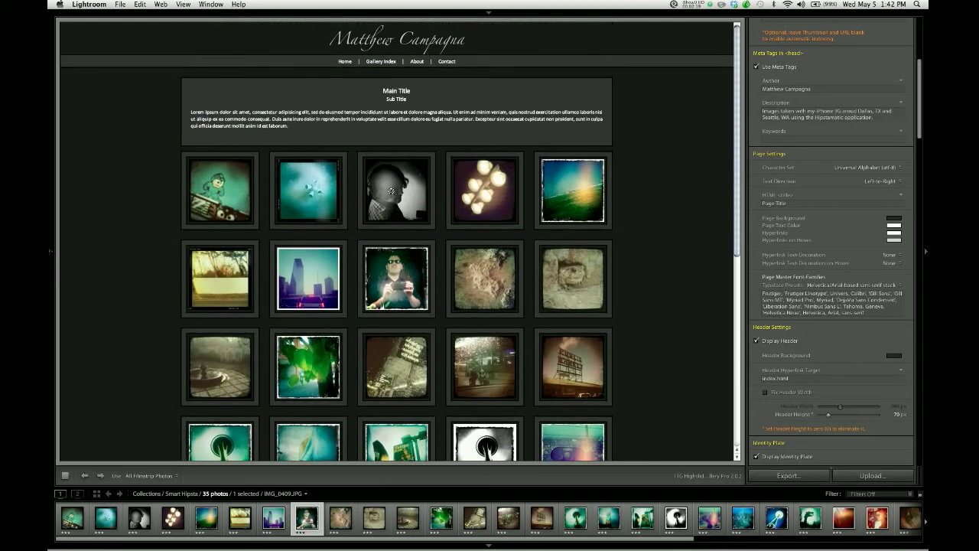
click(242, 208)
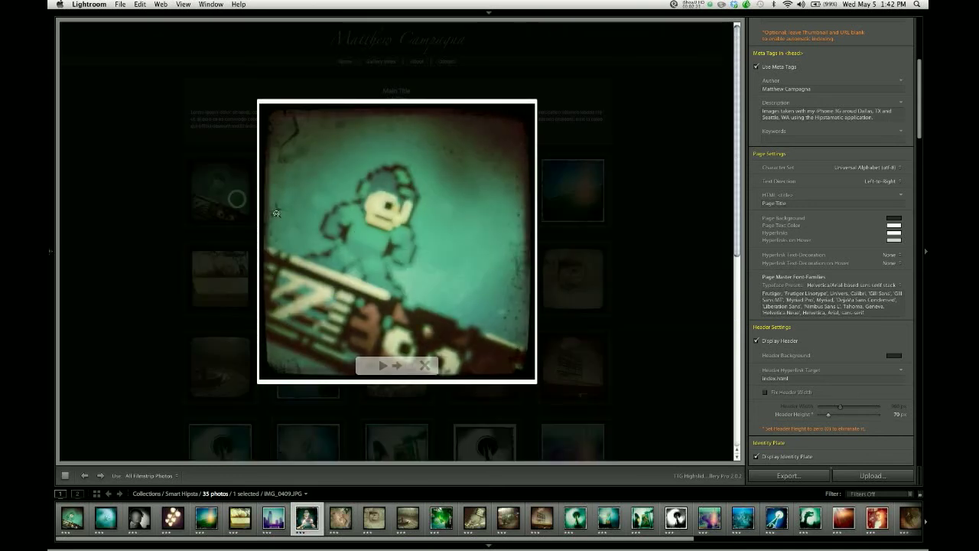
click(381, 238)
click(514, 297)
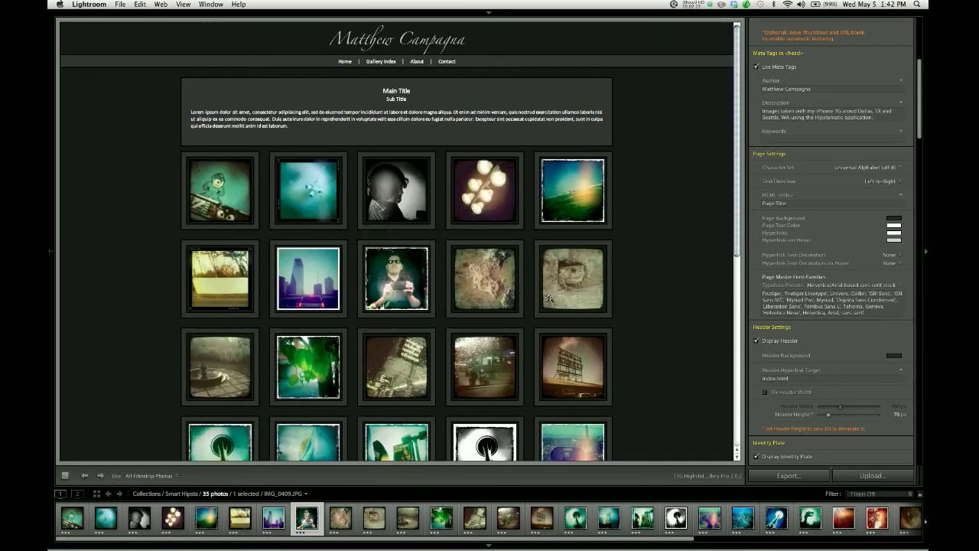
click(556, 295)
Step: Enter keywords Lightroom, photography, photos, Hipstamatic, iPhone, iPhonography, Seattle, Washington and more
click(771, 140)
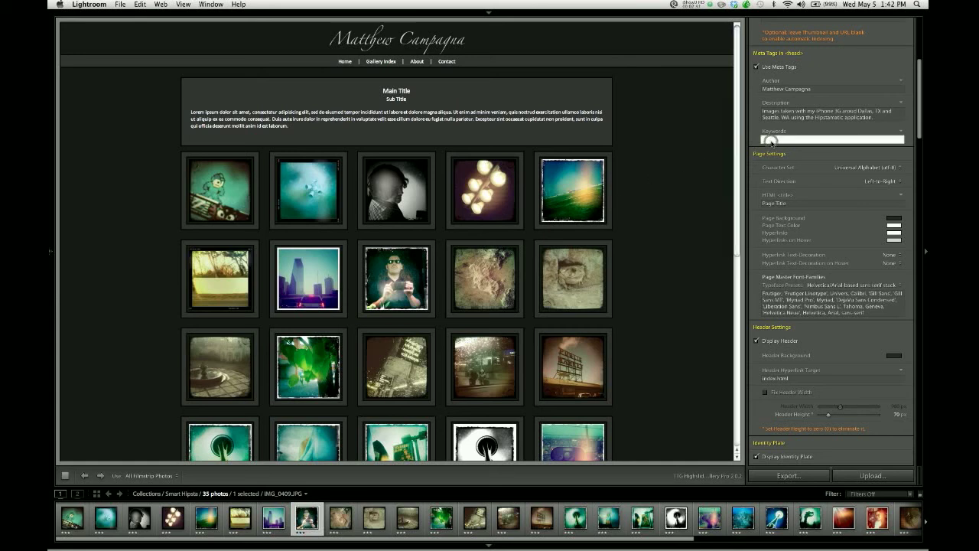
text(iPhone)
text(Lightroom, photography)
text(, photos, H)
text(ipsta)
text(matic, iP)
text(hone, )
text(iPhonogra)
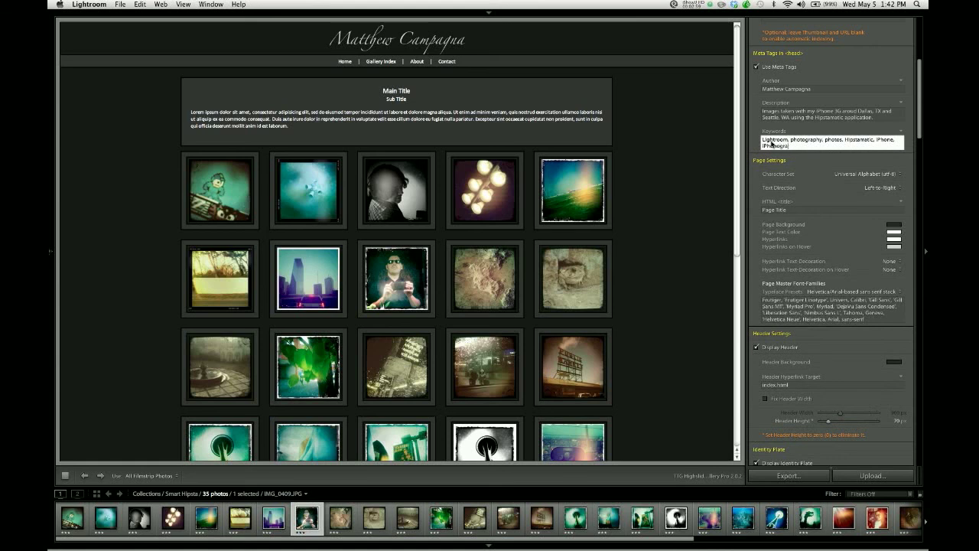
text(phy, Seattle, Washin)
text(gton, D)
text(allas, Texas, )
text(WA, TX)
key(Return)
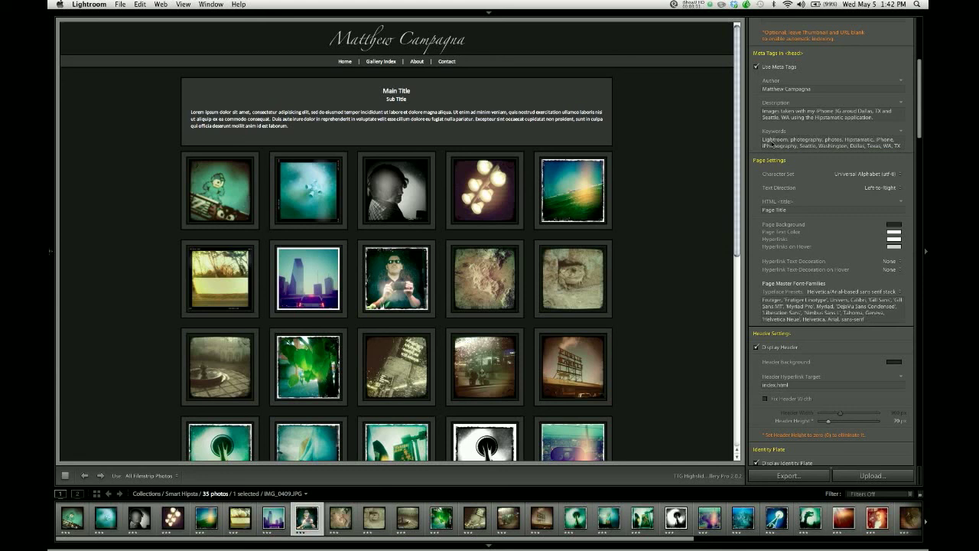